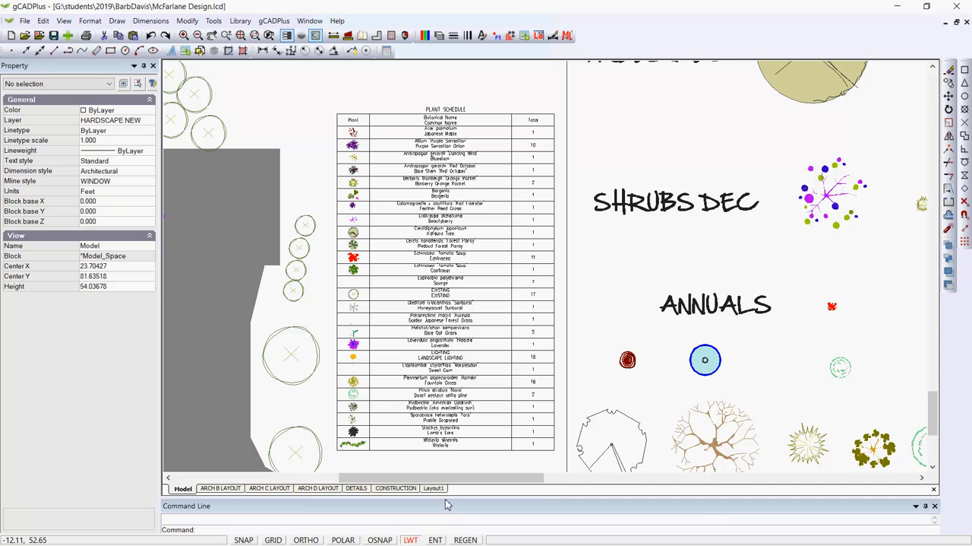
Enlarge the command history area and check the drawing's file size with the FS command.
drag(441, 483, 442, 484)
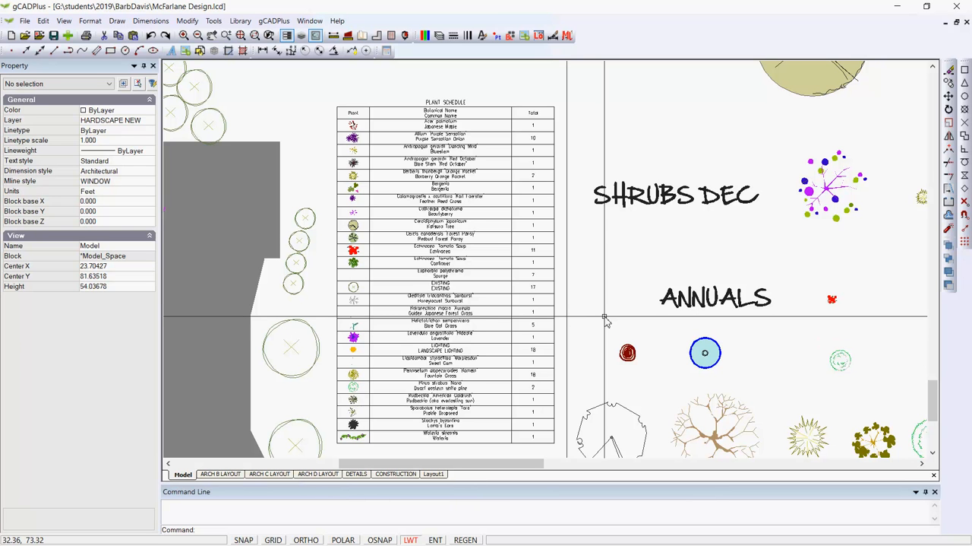
text(FS)
key(Return)
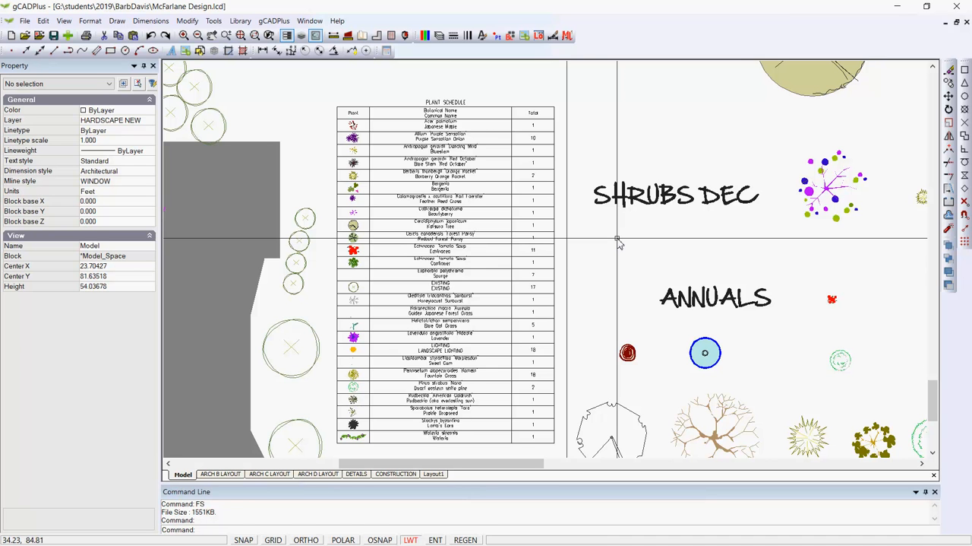
Open the drawing's block list and preview its first blocks, from 1 to 9 standard symbols.
scroll(618, 240, down, 5)
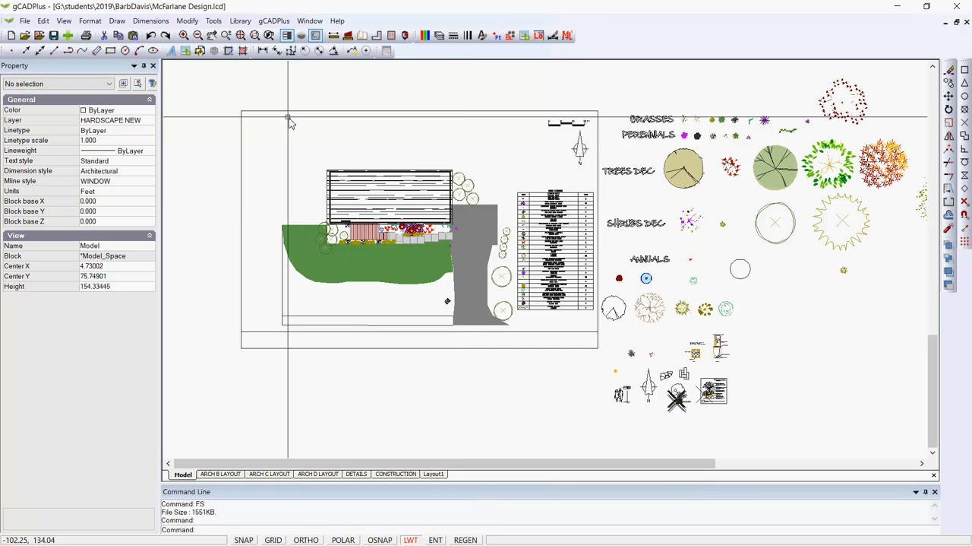
click(214, 21)
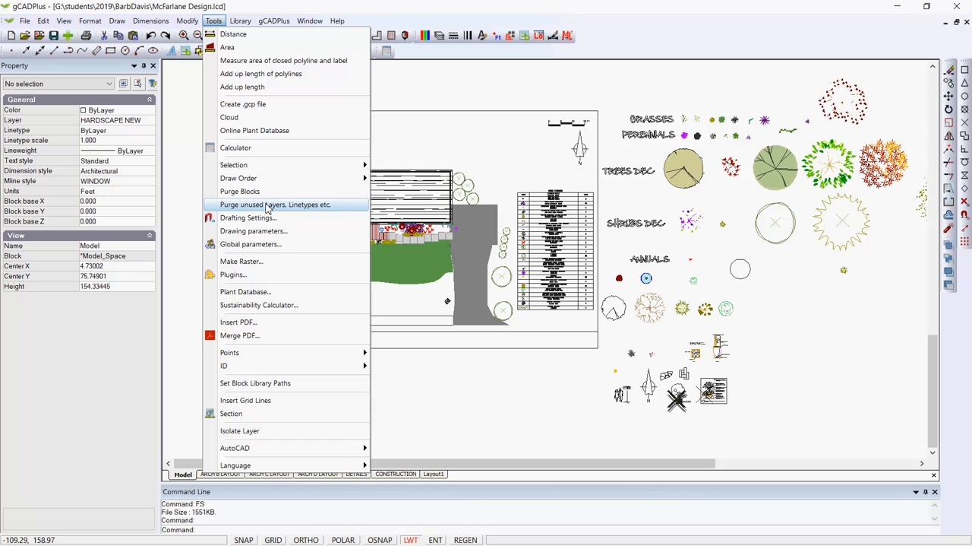
click(511, 36)
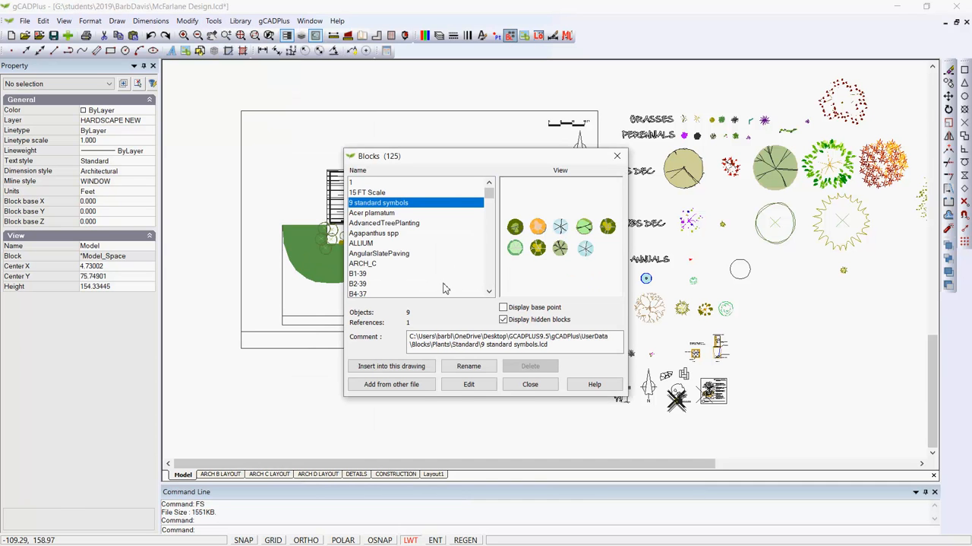
click(370, 184)
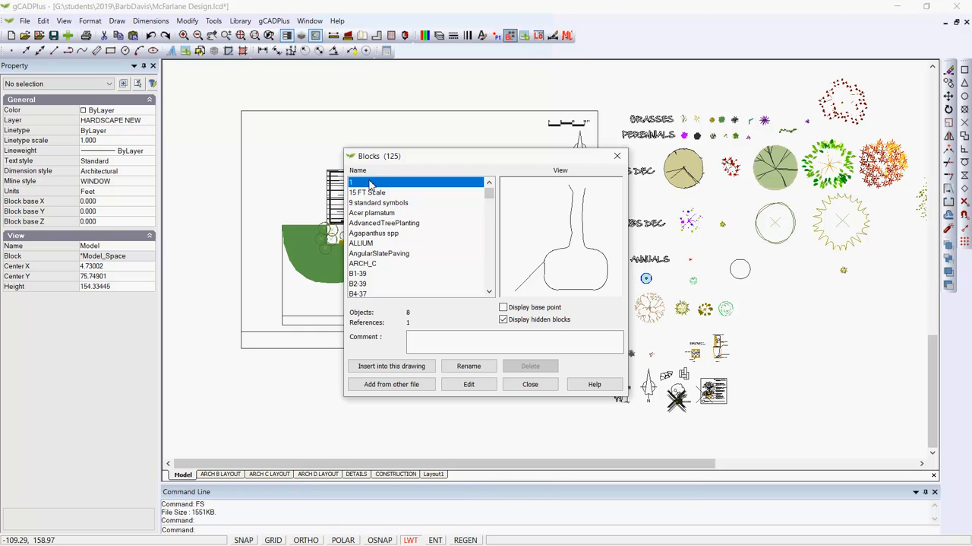
key(Down)
key(Down)
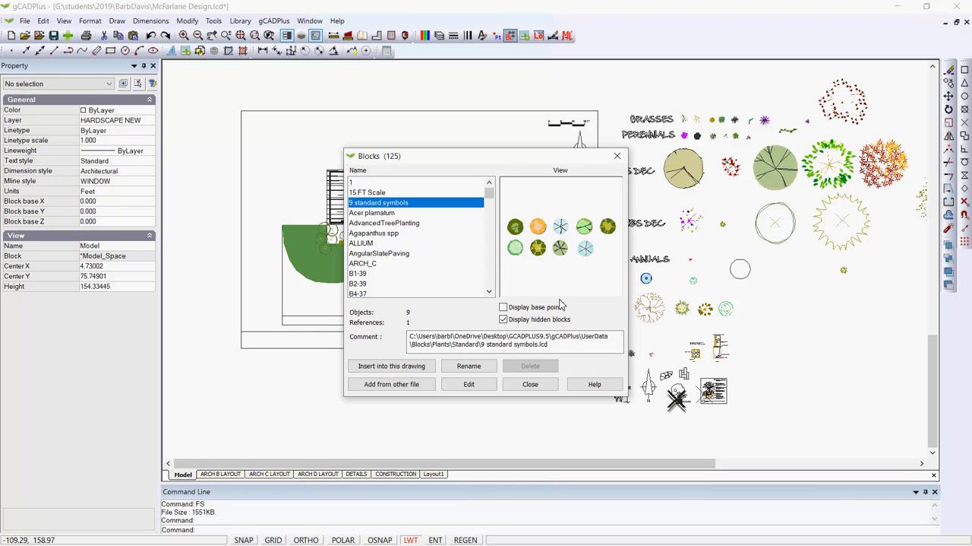
Delete the AdvancedTreePlanting block together with all unused blocks, and close the block list.
key(Down)
key(Down)
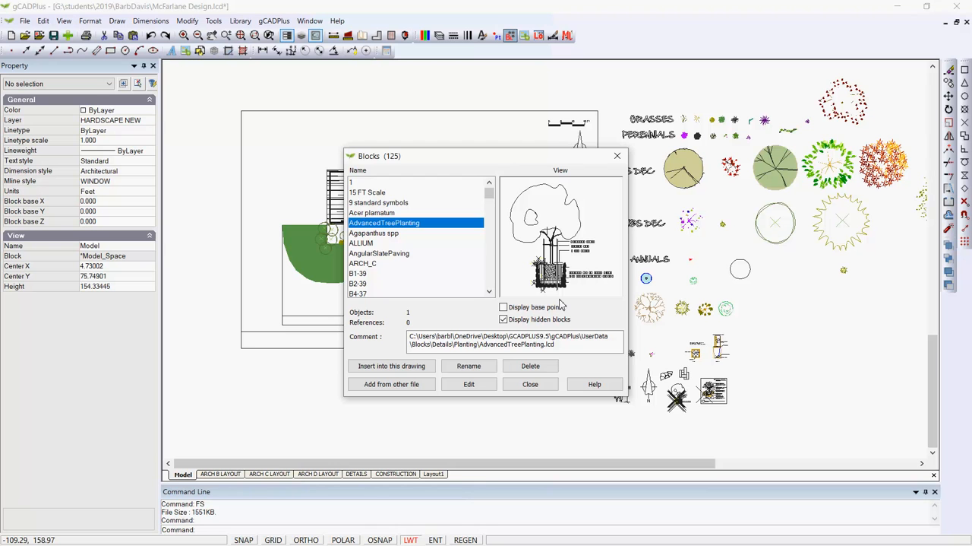
click(546, 369)
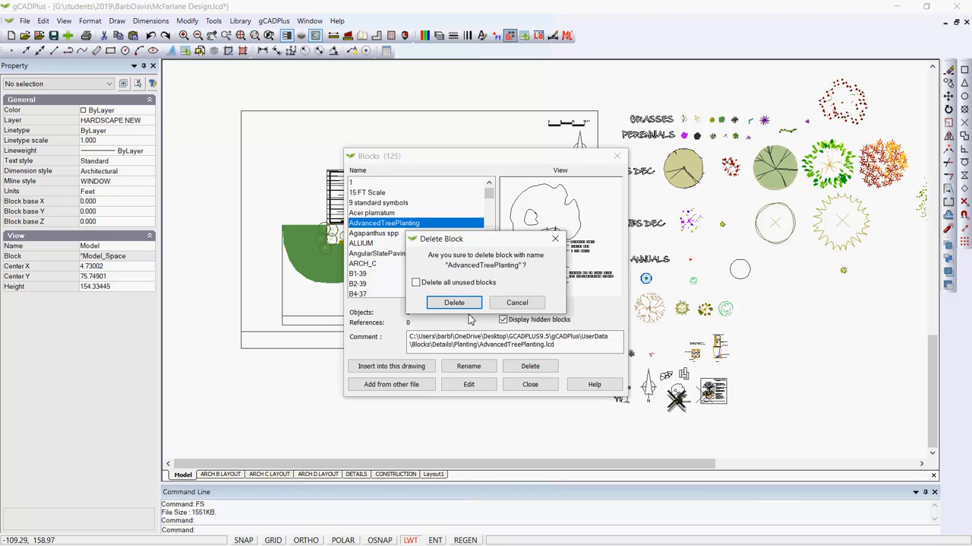
click(417, 283)
click(454, 302)
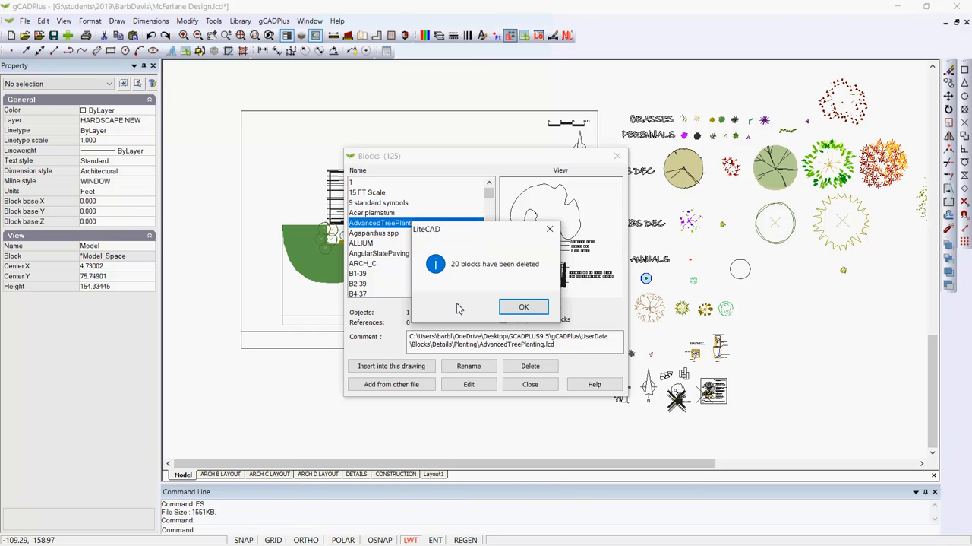
click(523, 308)
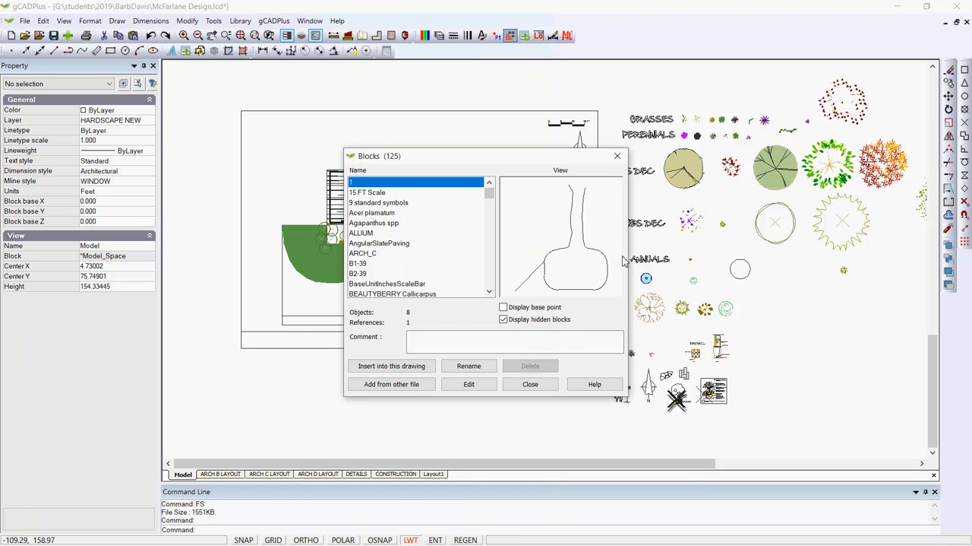
click(535, 384)
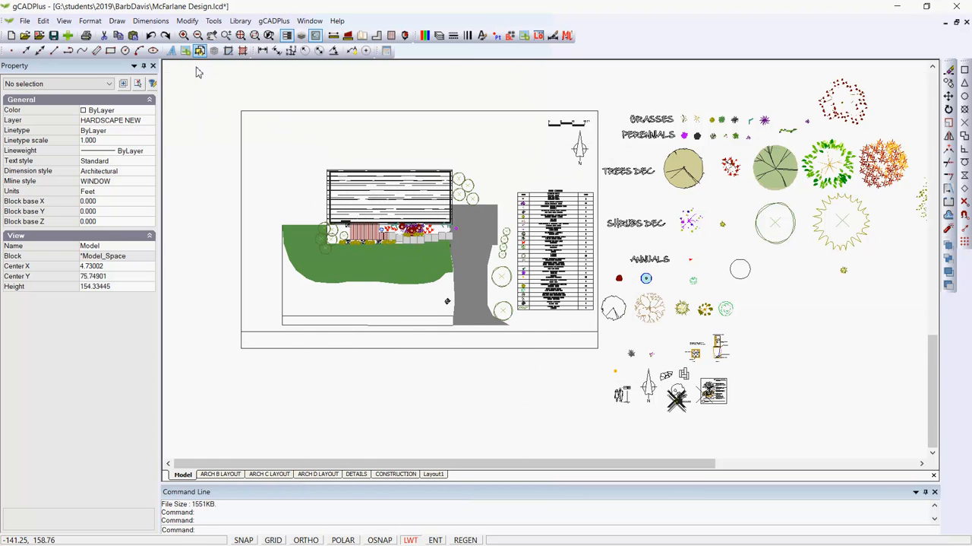
Purge the unused blocks from the drawing.
click(213, 20)
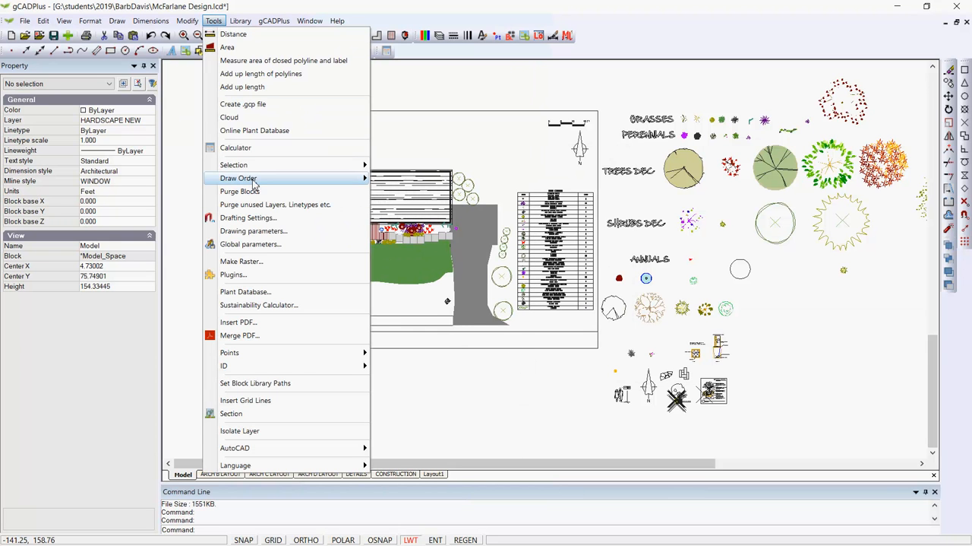
mouse_move(258, 184)
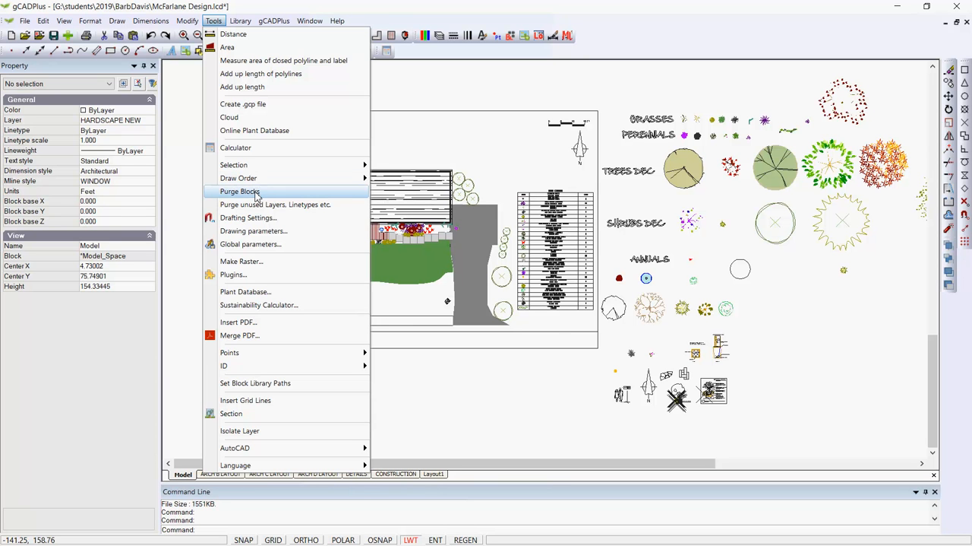
click(256, 192)
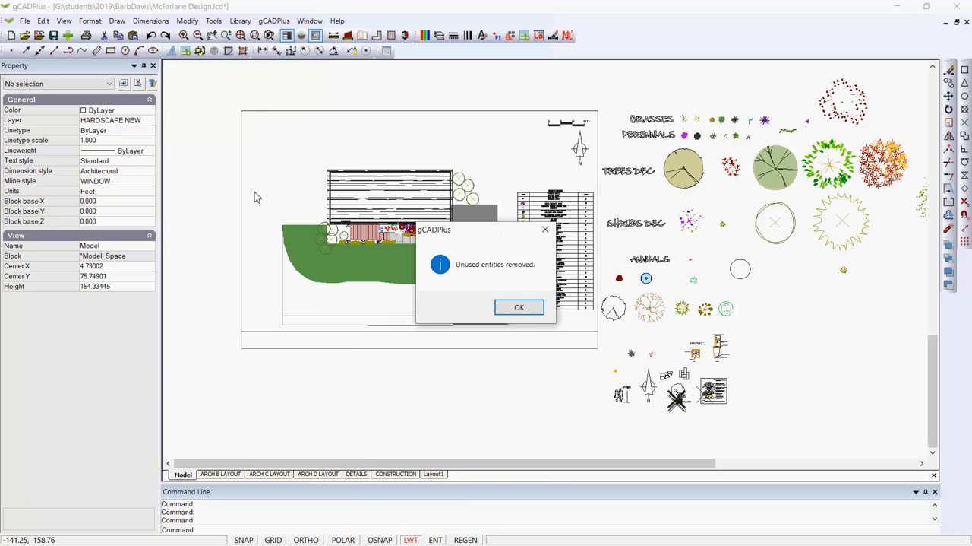
click(519, 309)
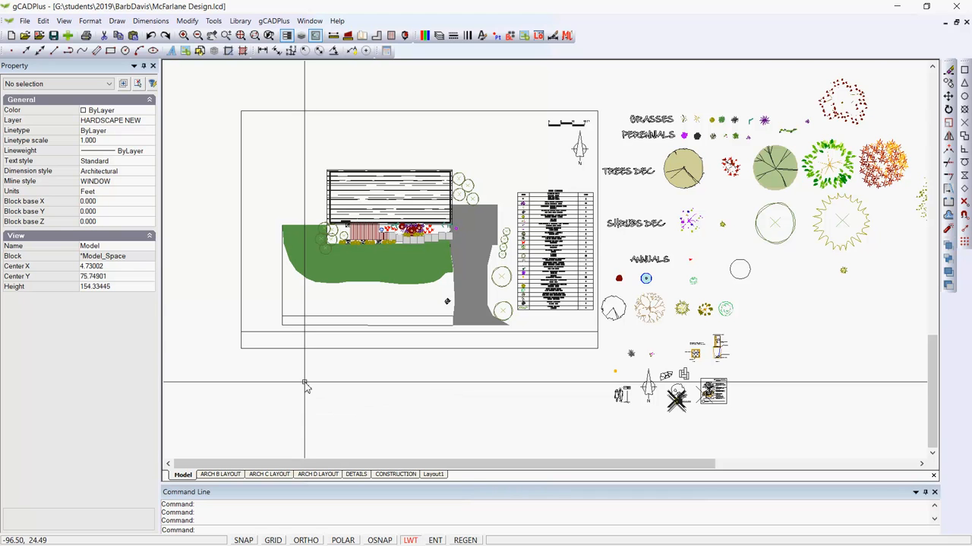
Check the drawing's file size again with FS and examine the plan and the symbols placed beside it.
key(Return)
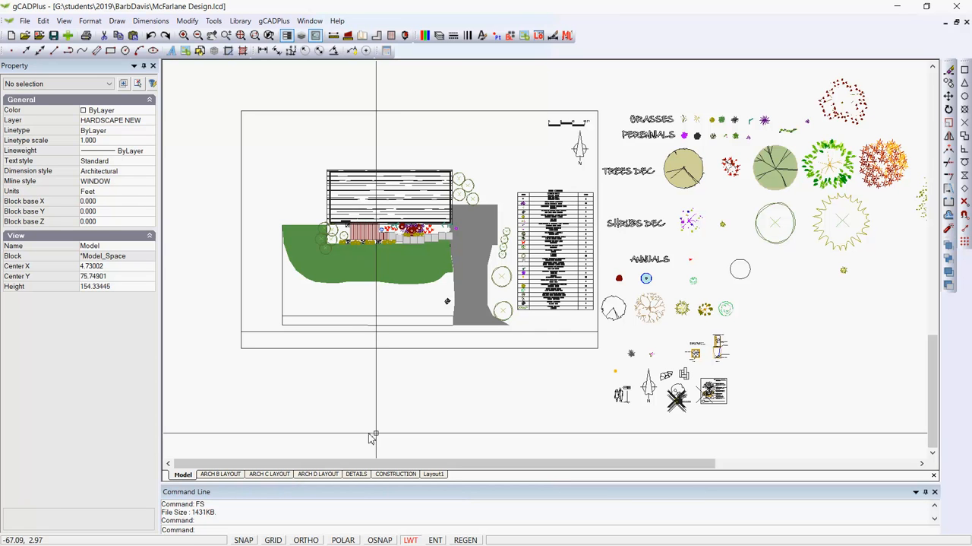
scroll(481, 364, down, 3)
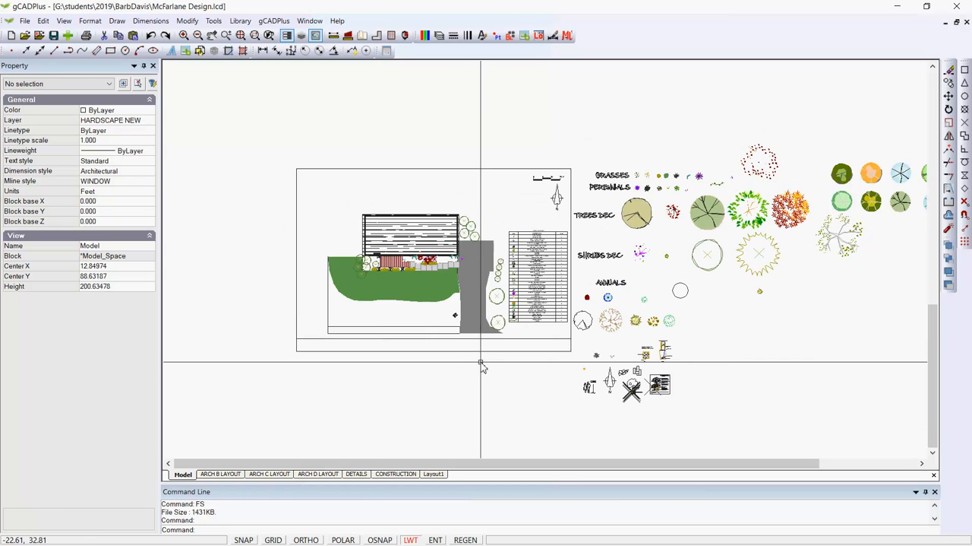
scroll(669, 342, up, 2)
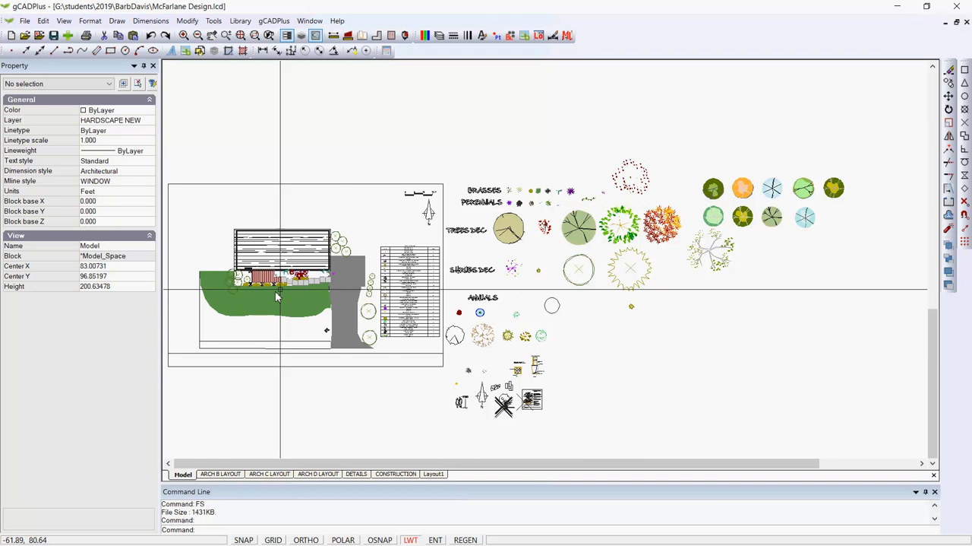
scroll(289, 280, up, 4)
scroll(298, 267, down, 6)
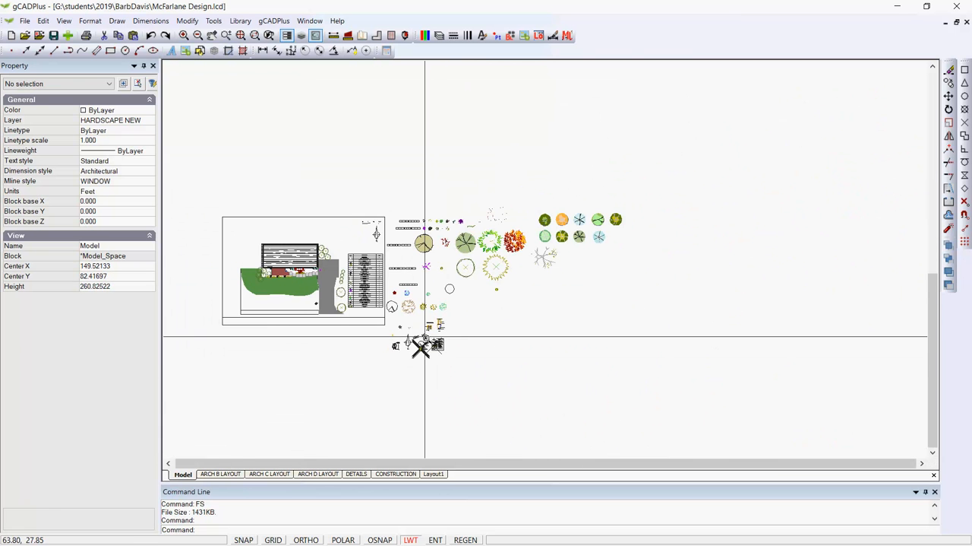
scroll(425, 332, up, 4)
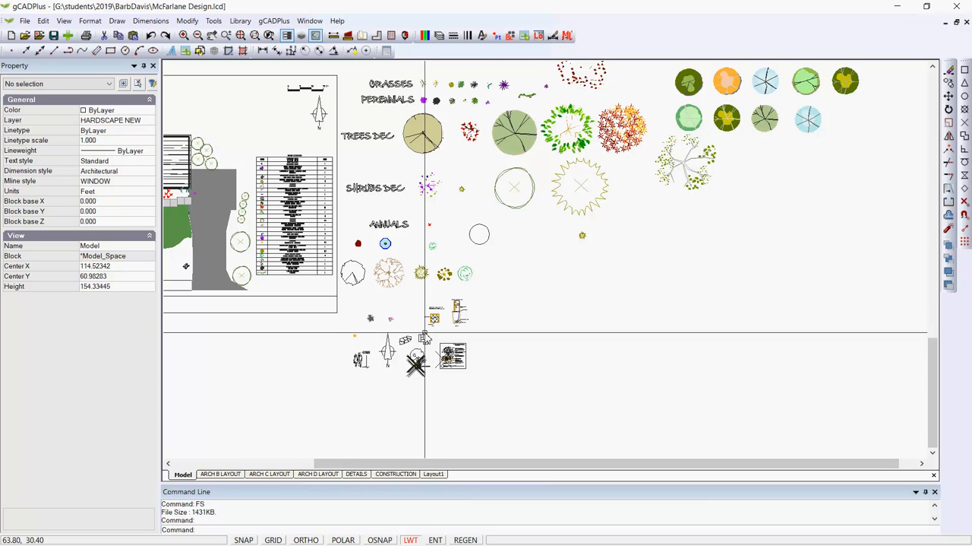
Show the plant symbols with their names in the drawing.
middle_drag(284, 304, 364, 340)
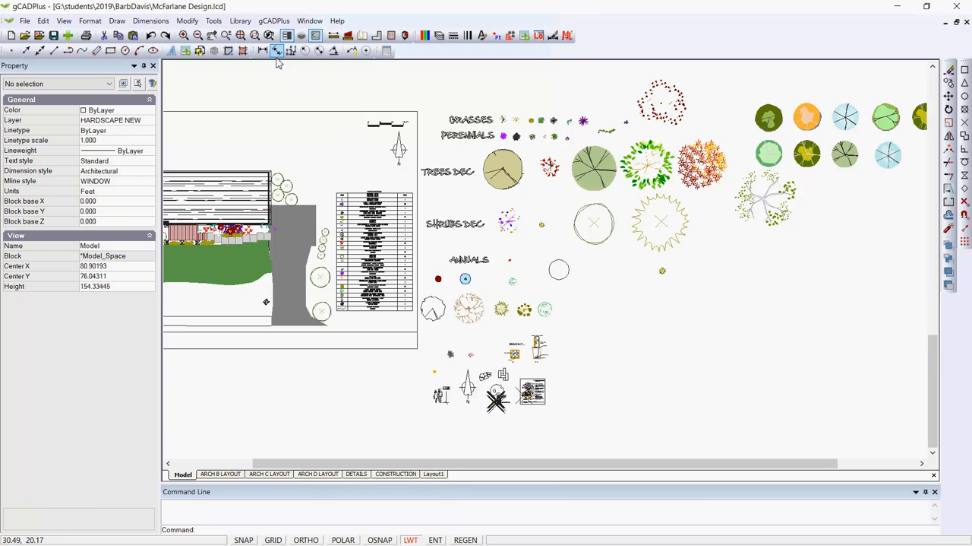
click(275, 21)
mouse_move(351, 36)
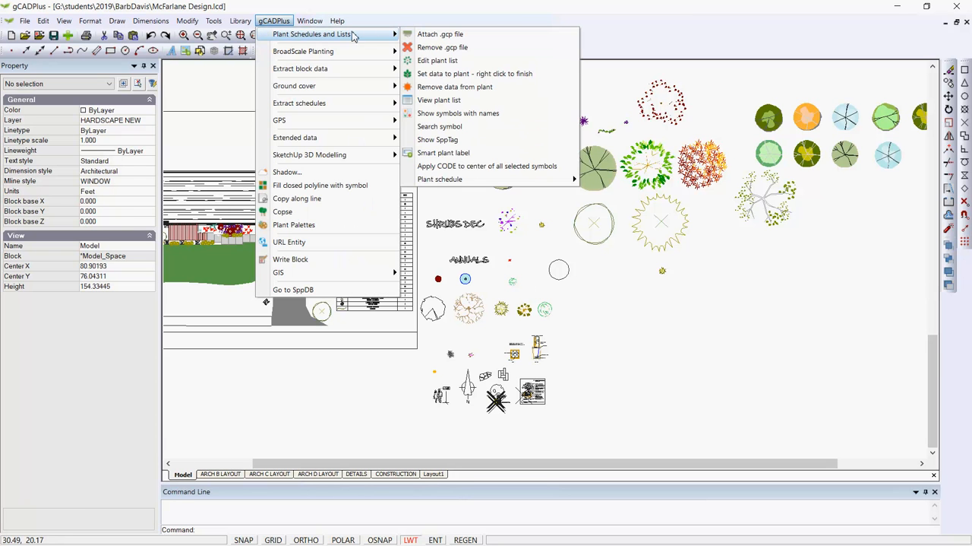
click(459, 113)
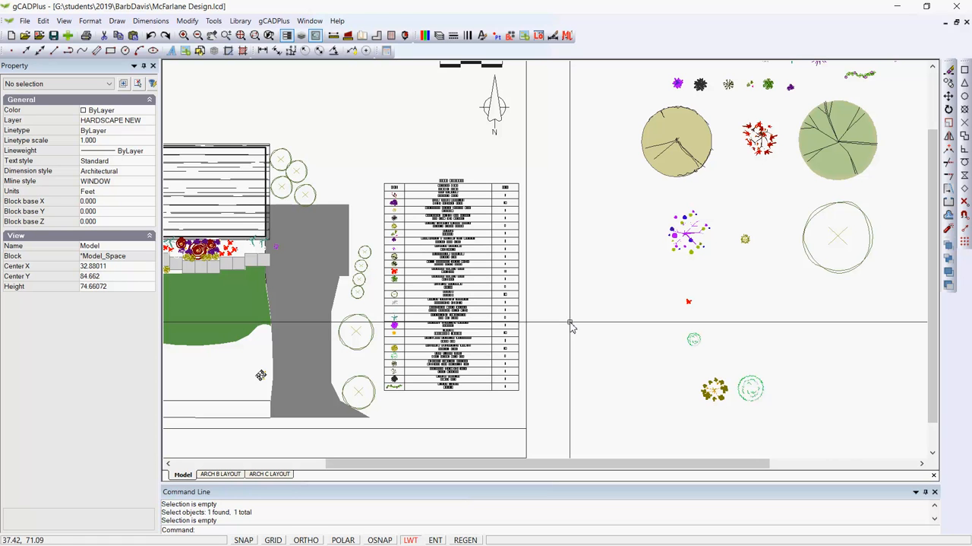
Check the file size of the cleaned-up drawing with the FS command.
text(fs)
key(Return)
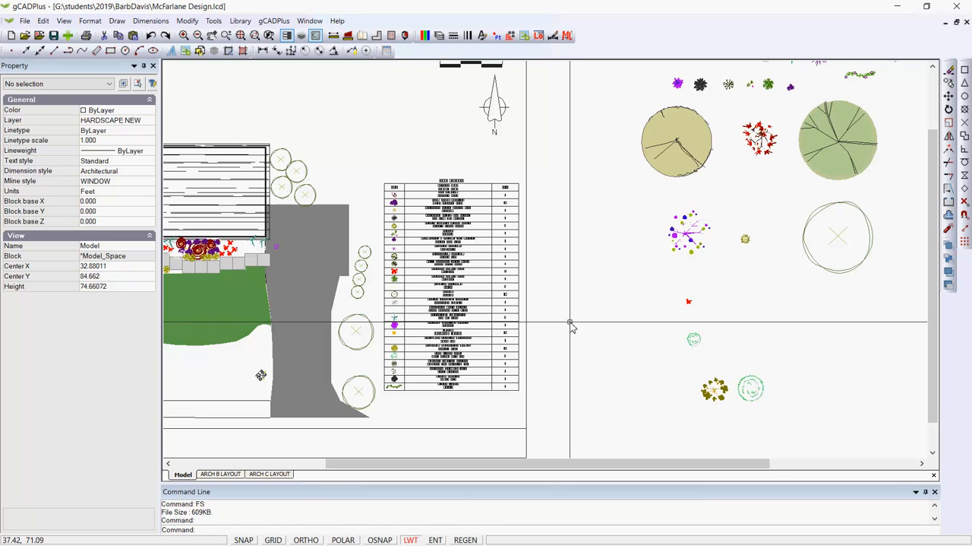